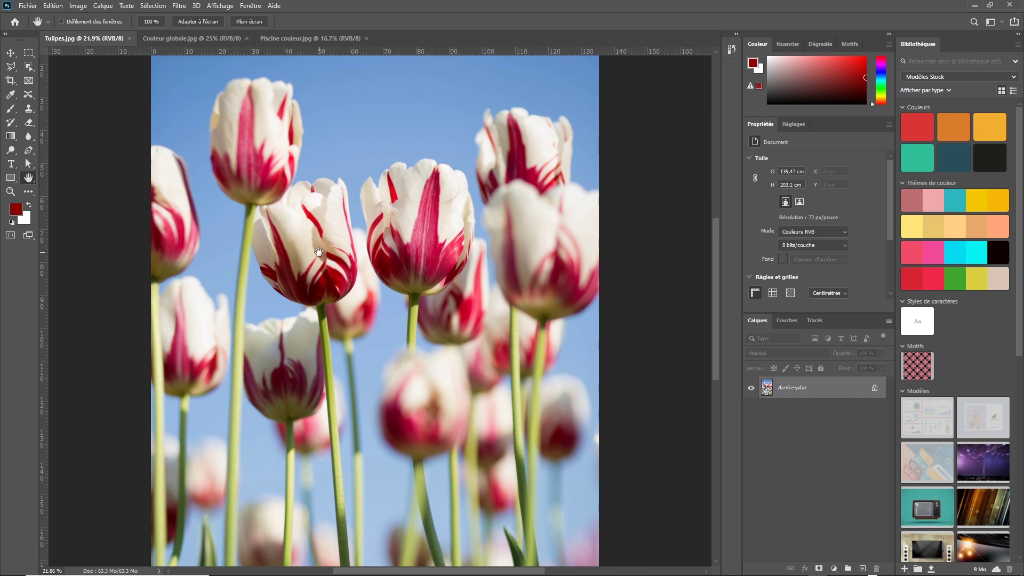
Look through the three open images, Couleur globale.jpg, Piscine couleur.jpg and Tulipes.jpg, and return to Tulipes.jpg.
{"action": "left_click", "coordinate": [203, 40]}
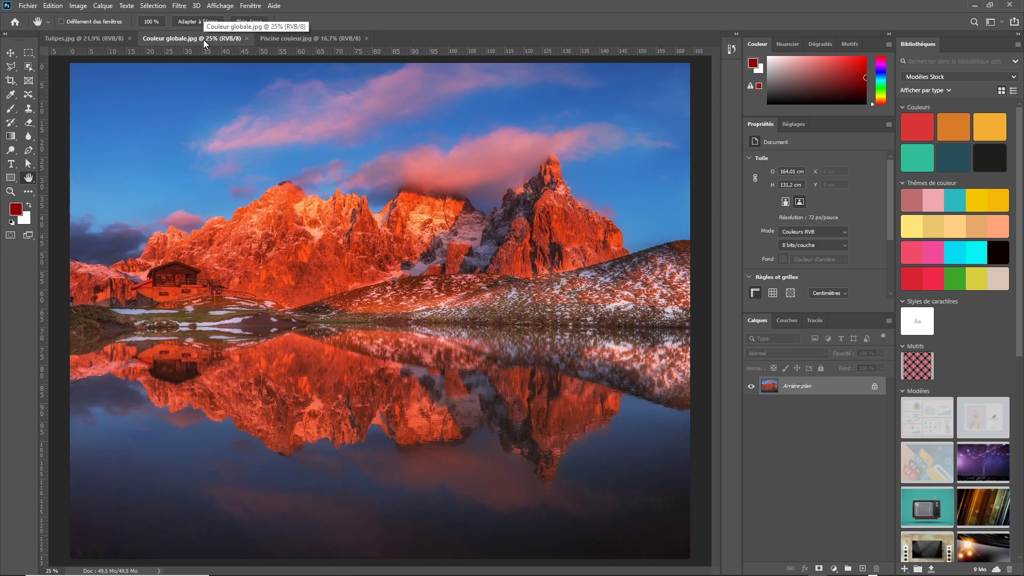
{"action": "left_click", "coordinate": [277, 38]}
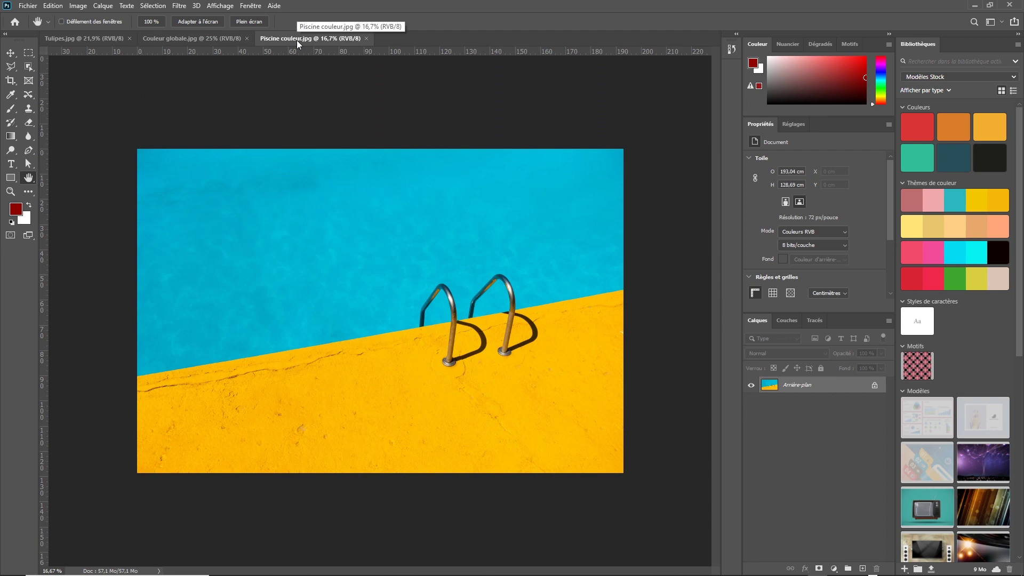
{"action": "left_click", "coordinate": [210, 40]}
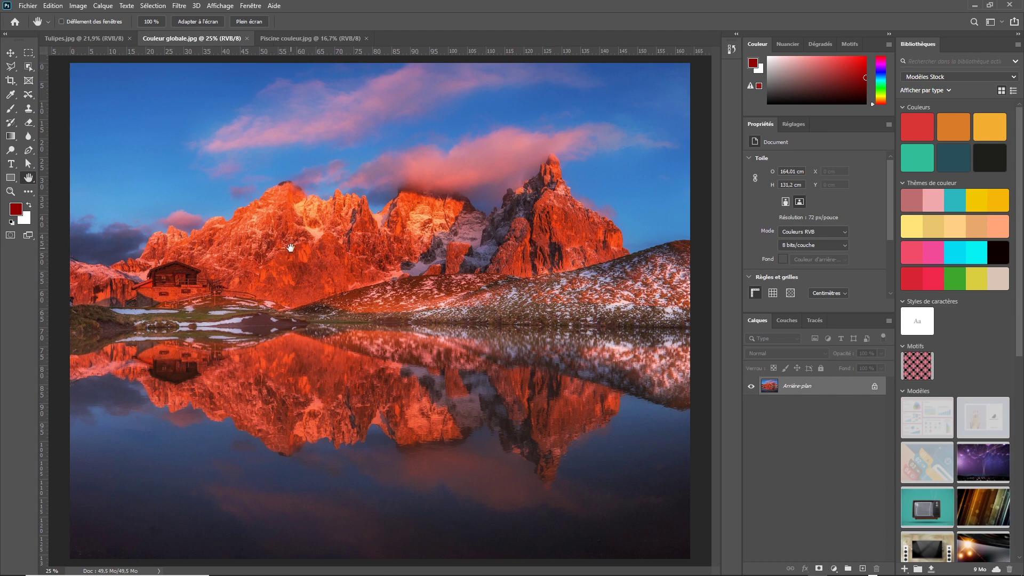
{"action": "left_click", "coordinate": [315, 38]}
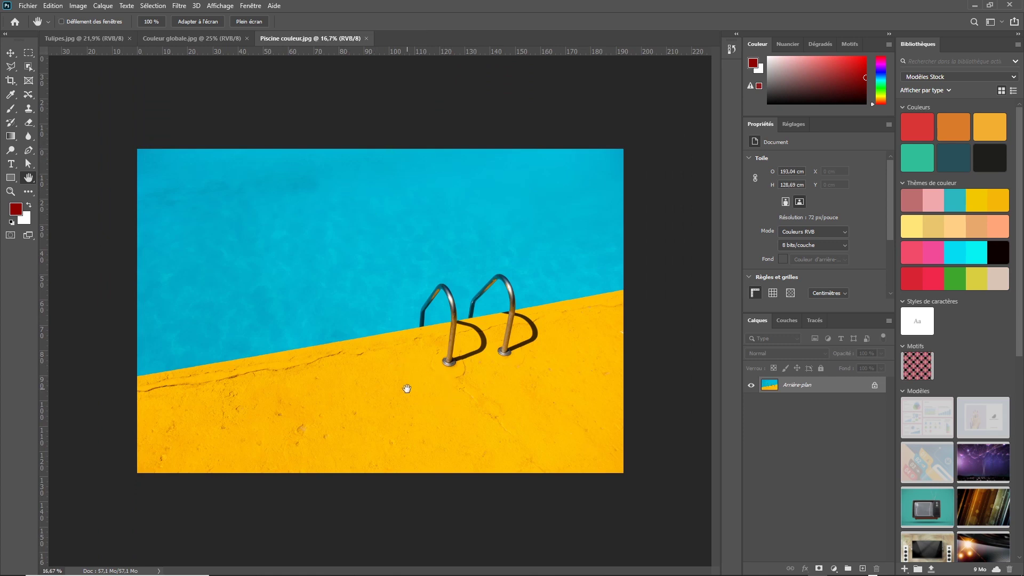
{"action": "left_click", "coordinate": [99, 38]}
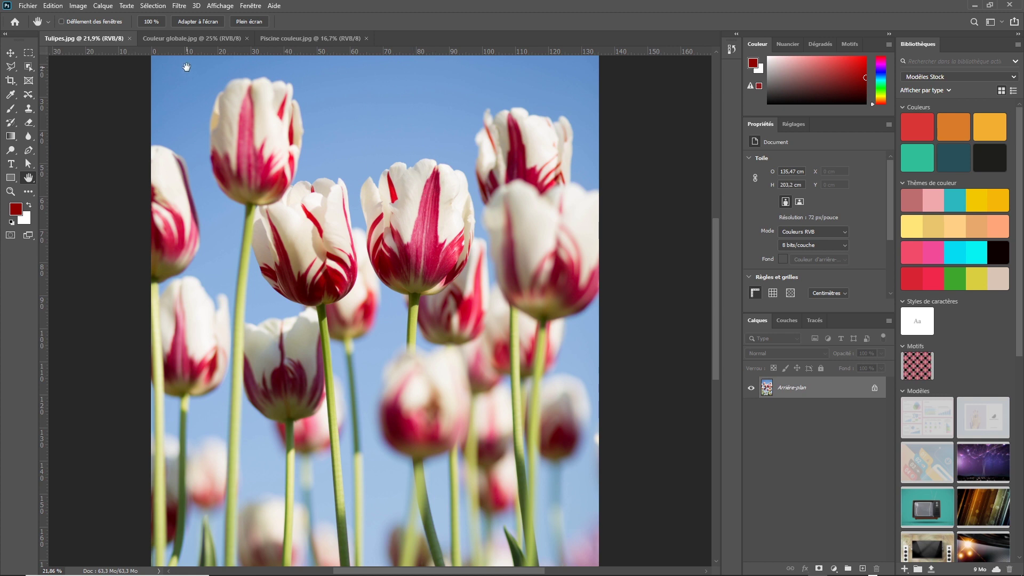
Open the Teinte/Saturation adjustment for Tulipes.jpg and reposition its dialog over the upper part of the photo.
{"action": "left_click", "coordinate": [83, 7]}
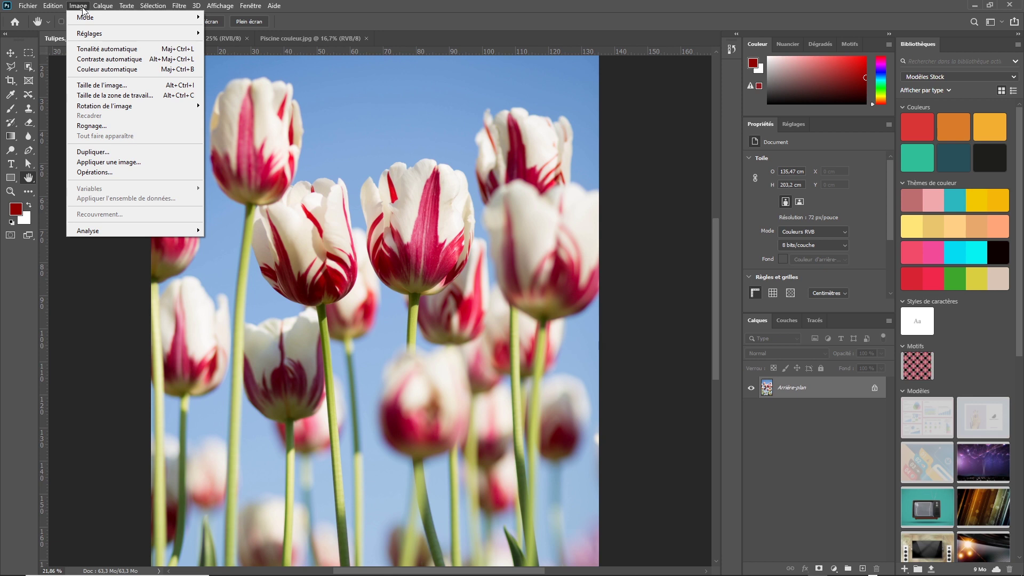
{"action": "mouse_move", "coordinate": [101, 34]}
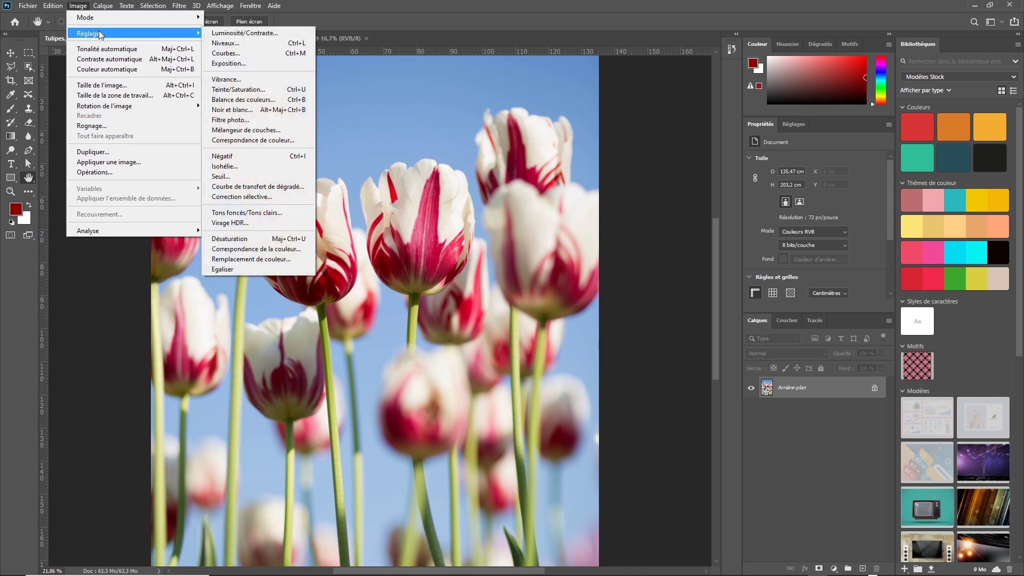
{"action": "left_click", "coordinate": [311, 90]}
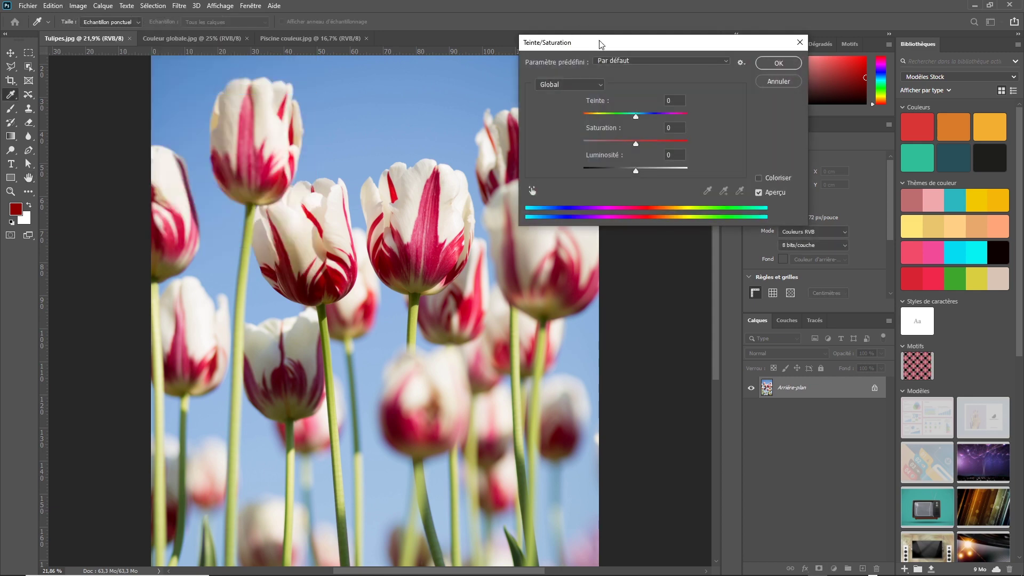
{"action": "left_click_drag", "start_coordinate": [602, 45], "coordinate": [515, 43]}
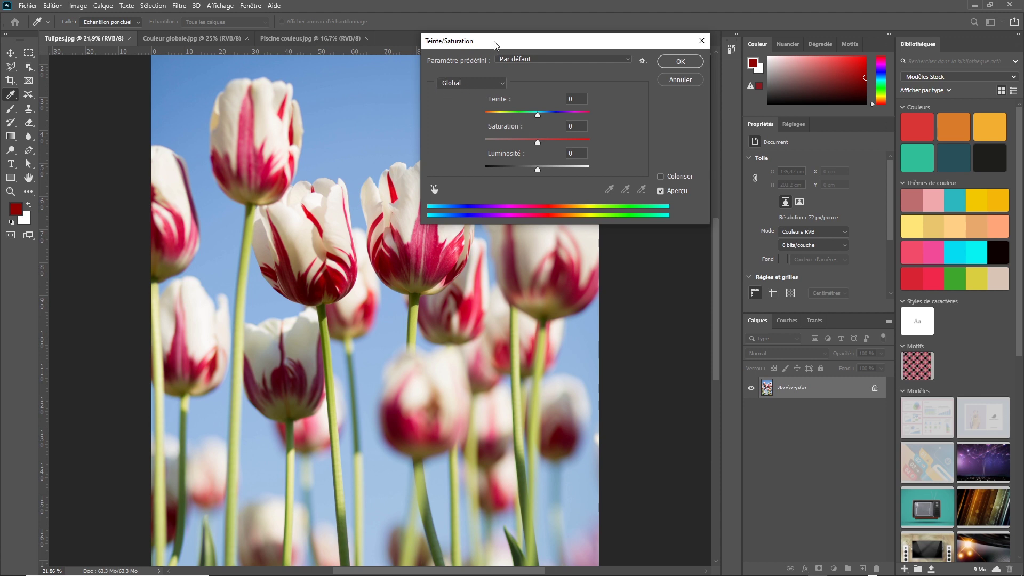
{"action": "left_click_drag", "start_coordinate": [493, 42], "coordinate": [496, 39]}
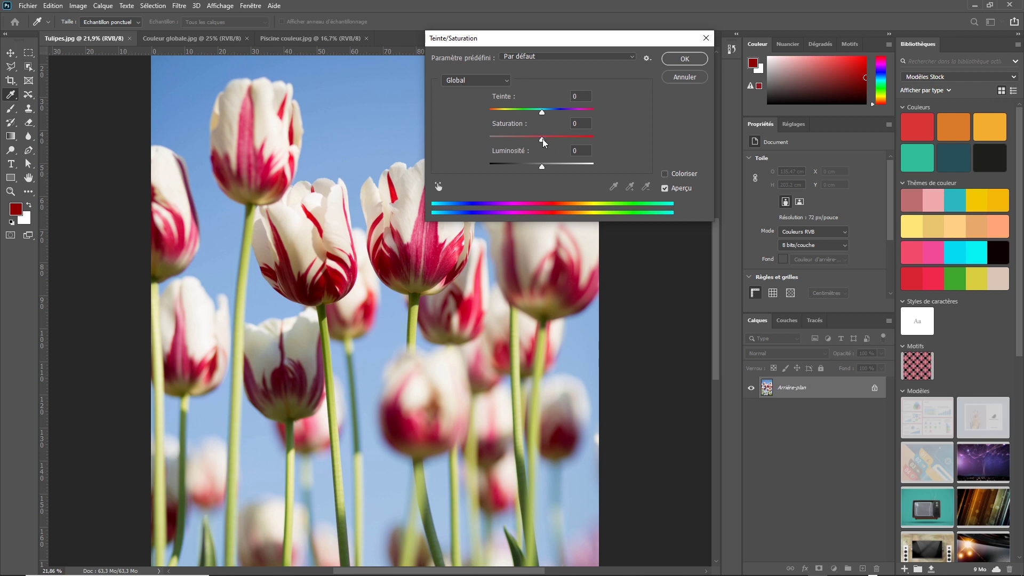
Lower the tulips' global saturation gradually to -34, comparing the result with the original through the preview.
{"action": "left_click_drag", "start_coordinate": [543, 139], "coordinate": [537, 141]}
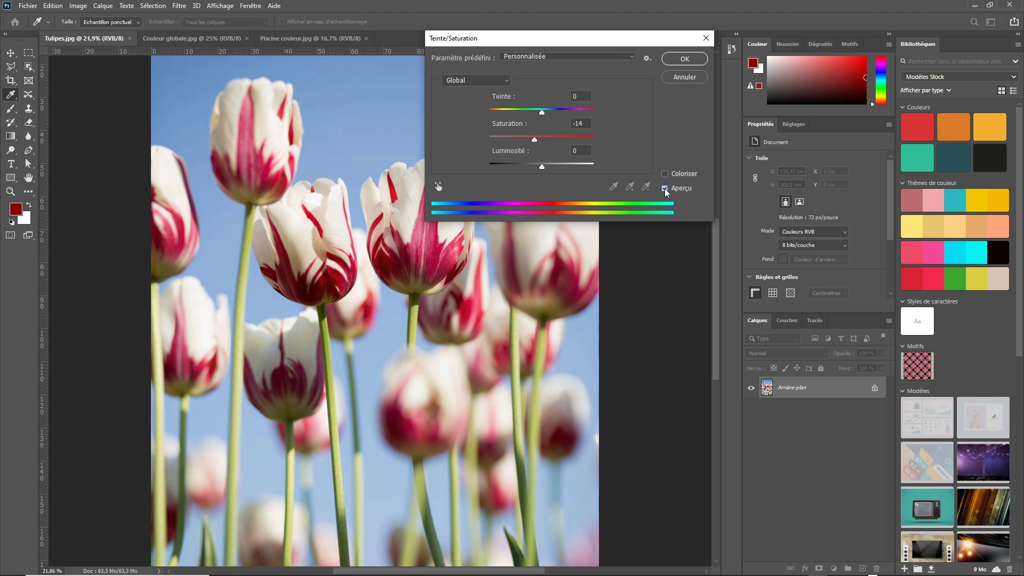
{"action": "left_click_drag", "start_coordinate": [534, 140], "coordinate": [528, 140]}
{"action": "left_click", "coordinate": [665, 188]}
{"action": "left_click_drag", "start_coordinate": [529, 140], "coordinate": [525, 139]}
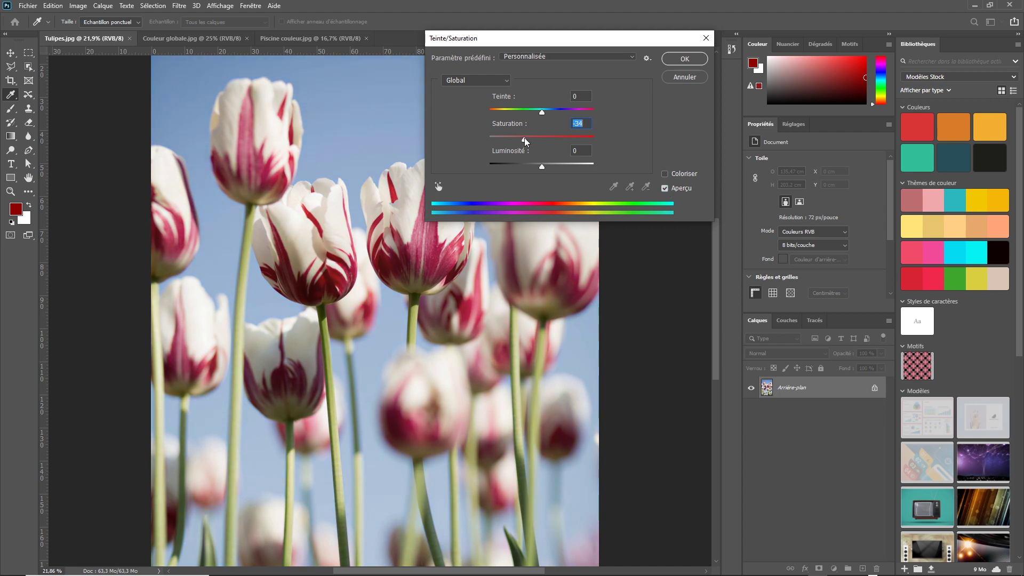
{"action": "left_click", "coordinate": [665, 188]}
{"action": "left_click", "coordinate": [665, 189]}
Reduce the global saturation to -44 and on to -100, comparing the intermediate settings with the unedited tulips.
{"action": "left_click_drag", "start_coordinate": [525, 140], "coordinate": [519, 140]}
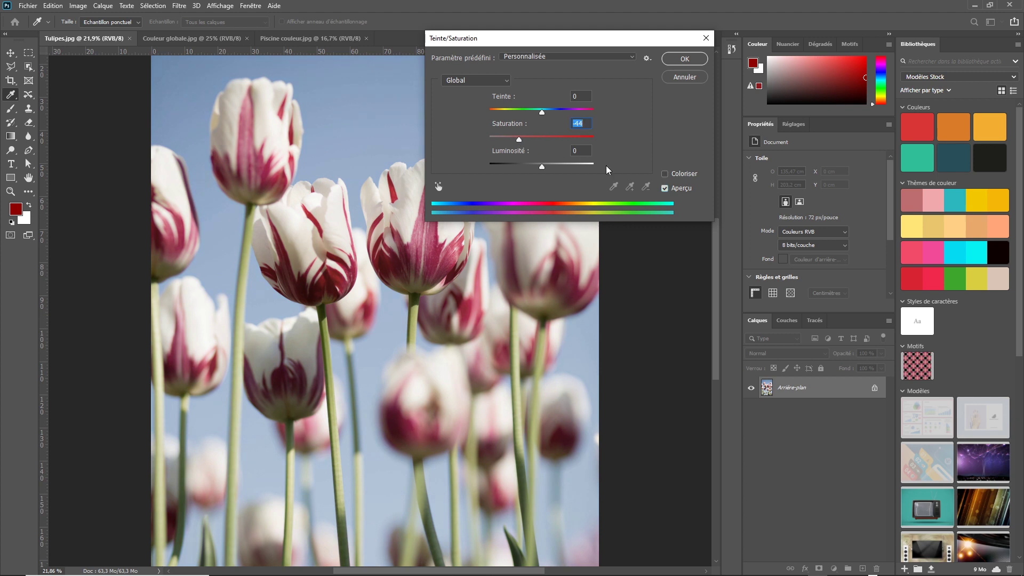
{"action": "left_click", "coordinate": [665, 189]}
{"action": "left_click", "coordinate": [665, 189]}
{"action": "left_click_drag", "start_coordinate": [519, 139], "coordinate": [516, 140]}
{"action": "left_click", "coordinate": [668, 188]}
{"action": "left_click", "coordinate": [668, 187]}
{"action": "left_click_drag", "start_coordinate": [513, 137], "coordinate": [483, 134]}
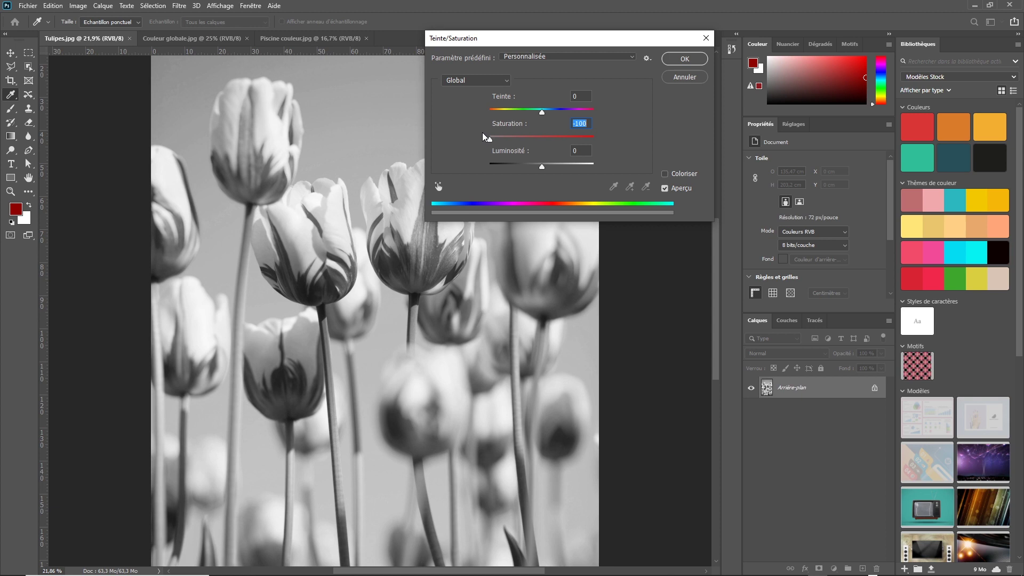
Raise the tulips' global saturation to +29 and compare the more vivid colours with the original.
{"action": "left_click_drag", "start_coordinate": [488, 137], "coordinate": [550, 137]}
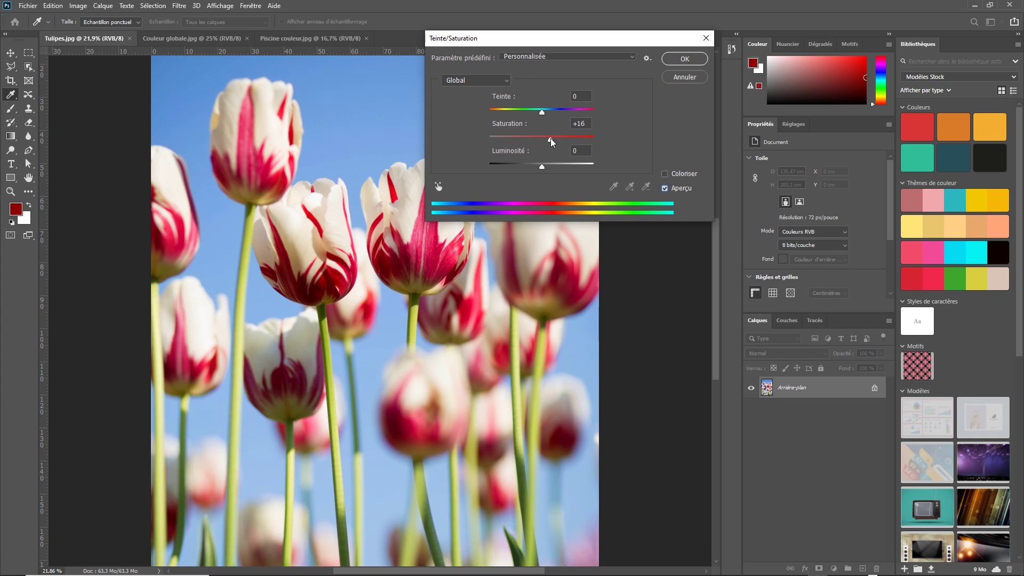
{"action": "left_click_drag", "start_coordinate": [553, 140], "coordinate": [557, 141]}
{"action": "left_click", "coordinate": [666, 189]}
{"action": "left_click", "coordinate": [666, 189]}
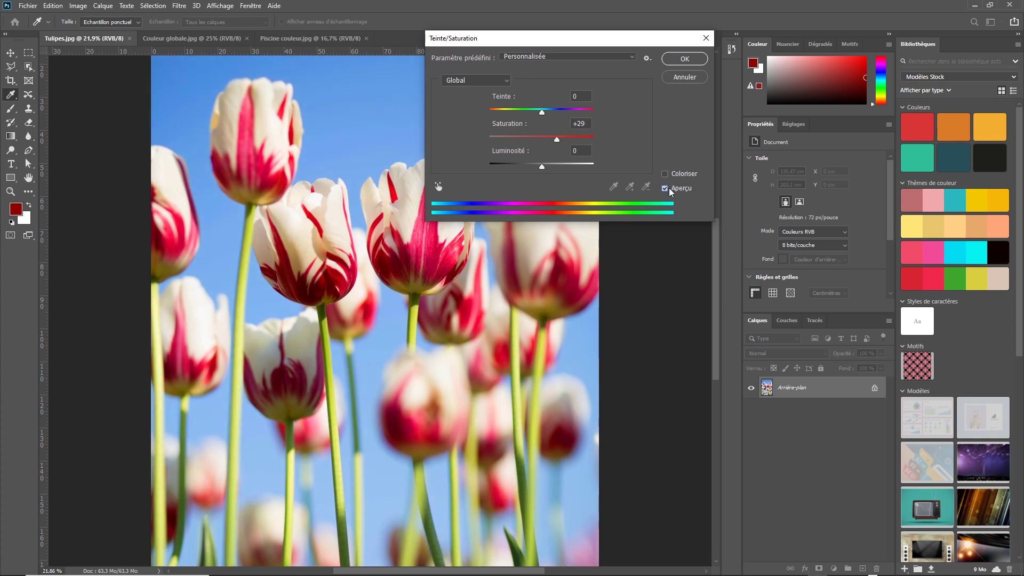
{"action": "left_click", "coordinate": [665, 188]}
{"action": "left_click", "coordinate": [666, 188]}
Try global saturation at +39 and +72 on the tulips, and return it to 0.
{"action": "left_click_drag", "start_coordinate": [556, 141], "coordinate": [562, 142]}
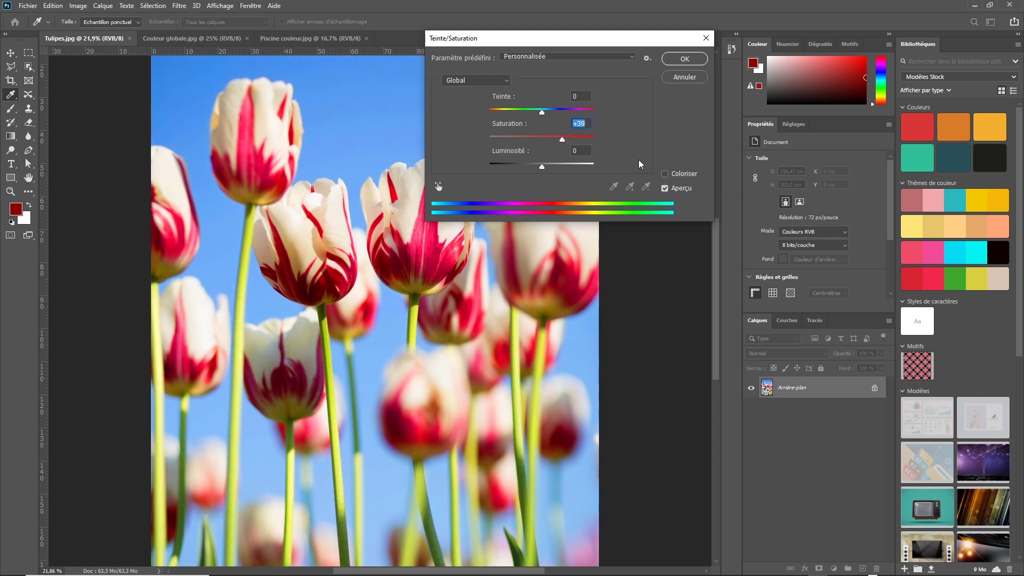
{"action": "left_click", "coordinate": [671, 191]}
{"action": "left_click", "coordinate": [671, 191]}
{"action": "left_click_drag", "start_coordinate": [563, 140], "coordinate": [580, 136]}
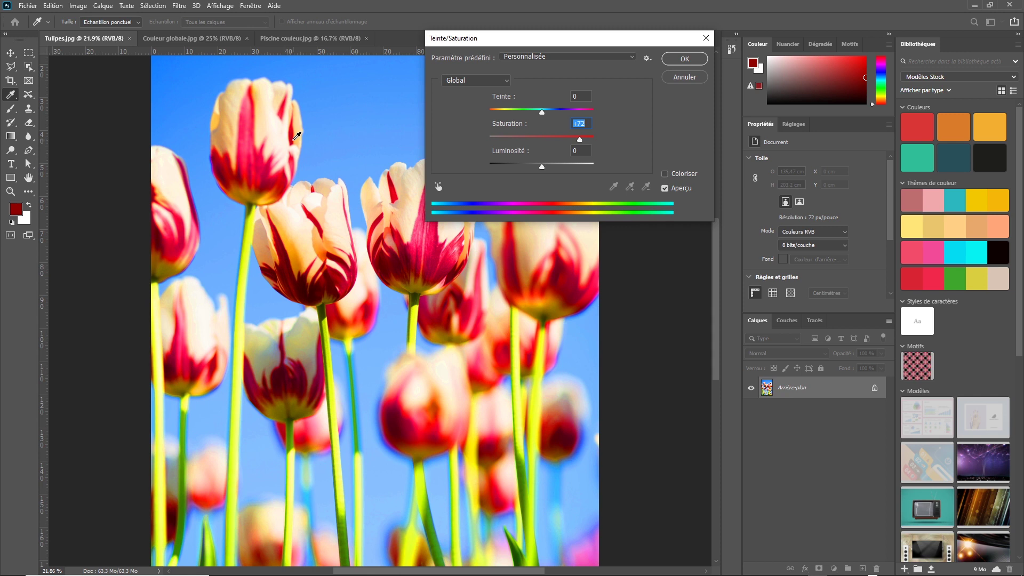
{"action": "left_click_drag", "start_coordinate": [580, 140], "coordinate": [544, 141]}
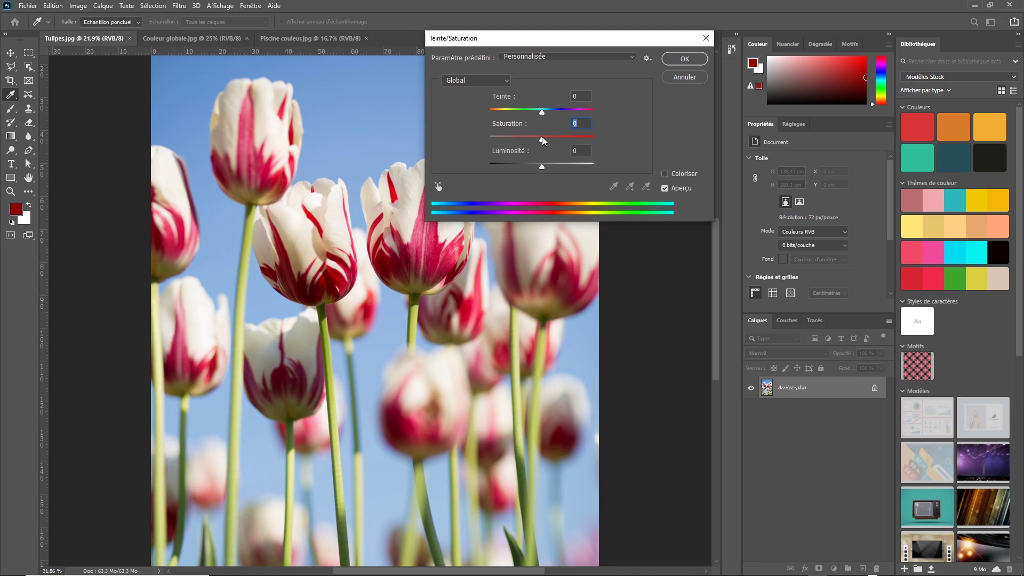
Move the Teinte/Saturation dialog clear of the tulips and limit the adjustment to the Rouges range.
{"action": "left_click_drag", "start_coordinate": [515, 39], "coordinate": [579, 42]}
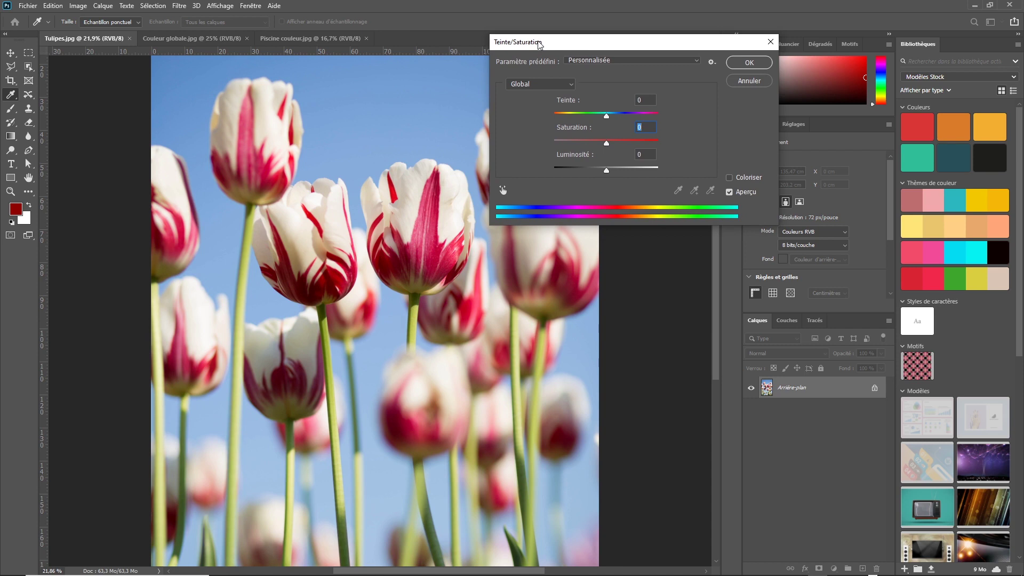
{"action": "left_click", "coordinate": [569, 87]}
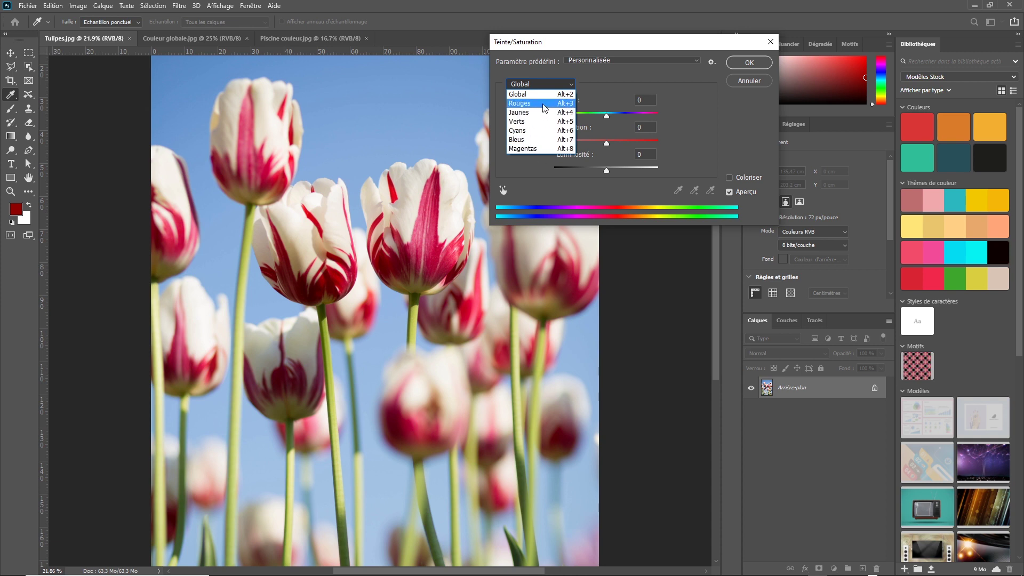
{"action": "left_click", "coordinate": [615, 82]}
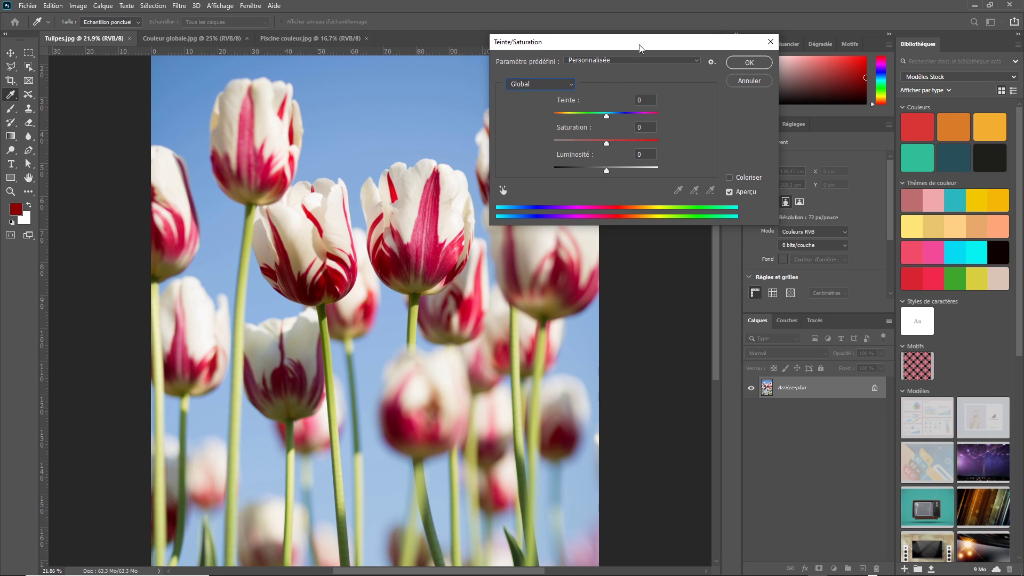
{"action": "left_click_drag", "start_coordinate": [640, 45], "coordinate": [738, 74]}
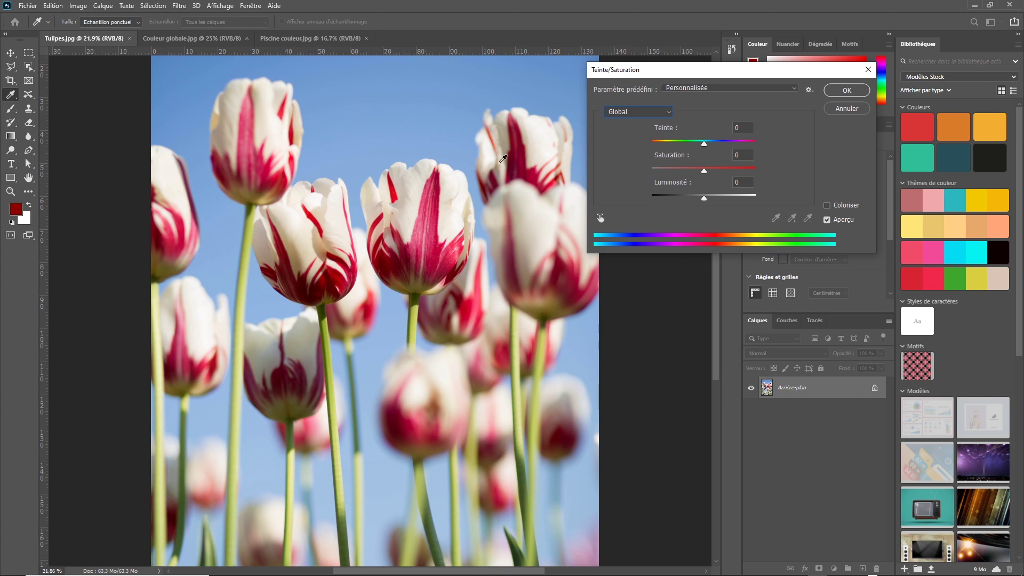
{"action": "left_click_drag", "start_coordinate": [650, 79], "coordinate": [602, 74]}
{"action": "left_click", "coordinate": [602, 107]}
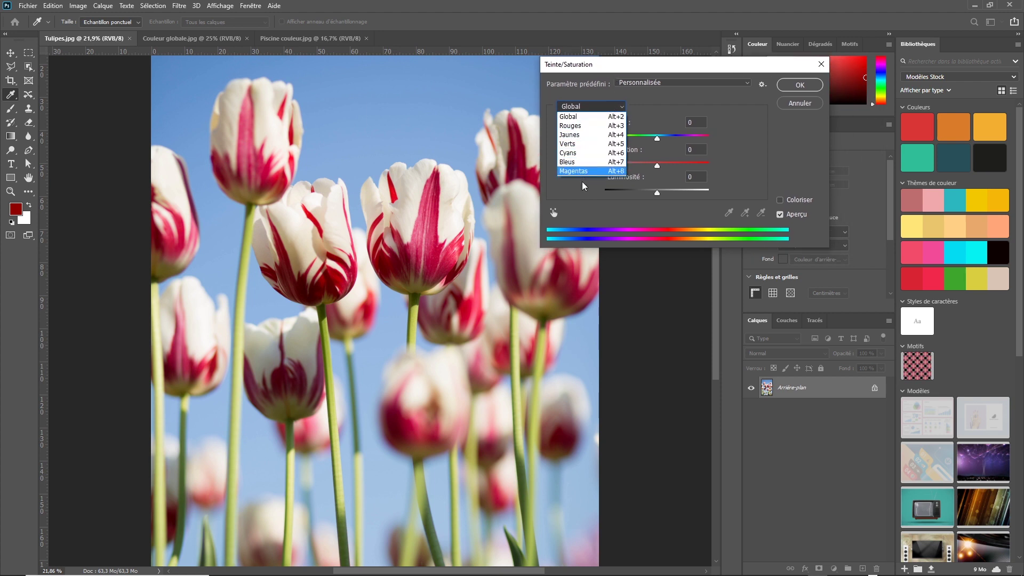
{"action": "left_click", "coordinate": [585, 126]}
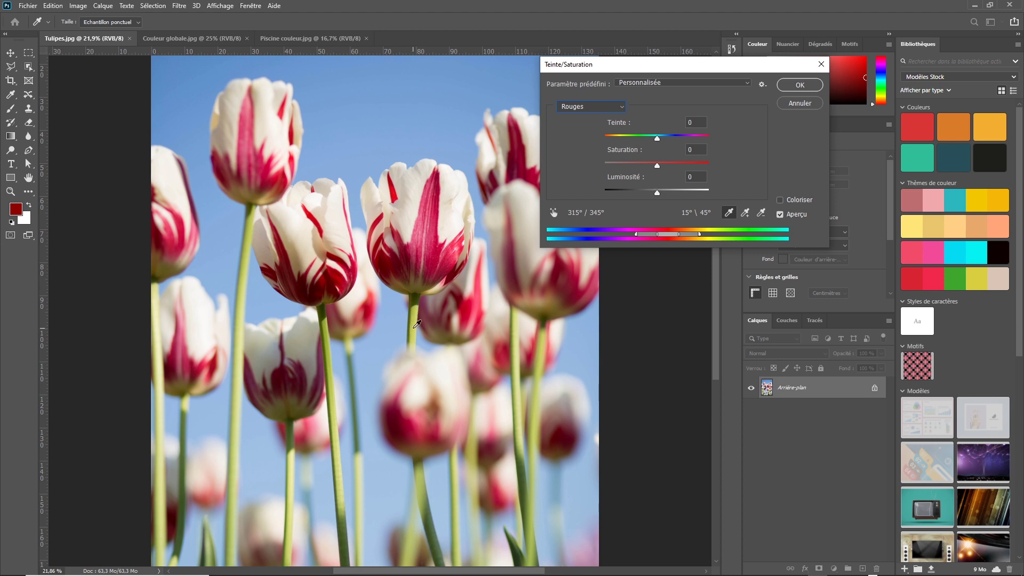
{"action": "left_click_drag", "start_coordinate": [670, 64], "coordinate": [675, 60]}
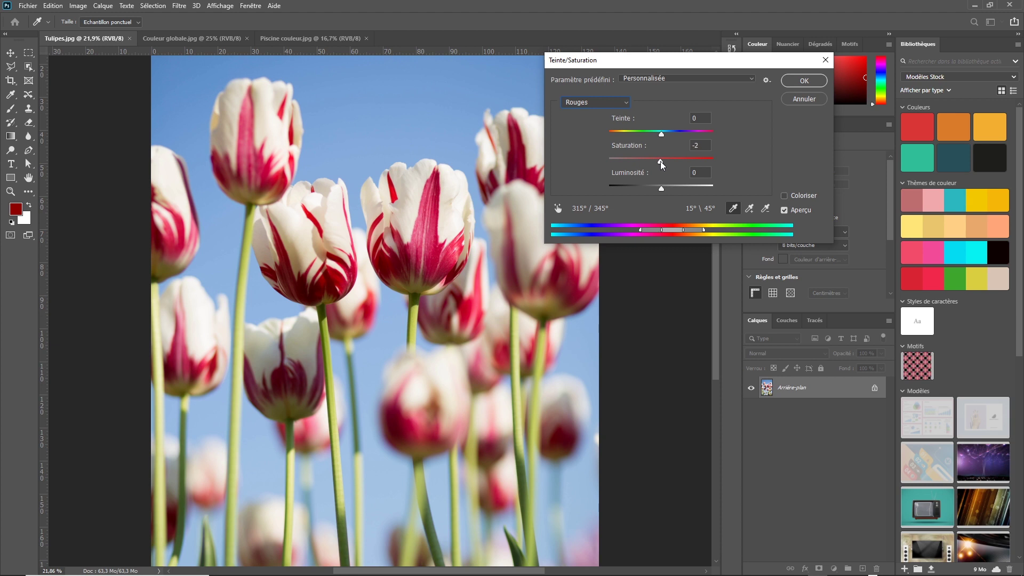
Try the Rouges range at saturation -27 and luminosity -45, and cancel the adjustment.
{"action": "mouse_move", "coordinate": [658, 164]}
{"action": "left_mouse_down"}
{"action": "mouse_move", "coordinate": [628, 164]}
{"action": "mouse_move", "coordinate": [693, 162]}
{"action": "mouse_move", "coordinate": [647, 161]}
{"action": "left_mouse_up"}
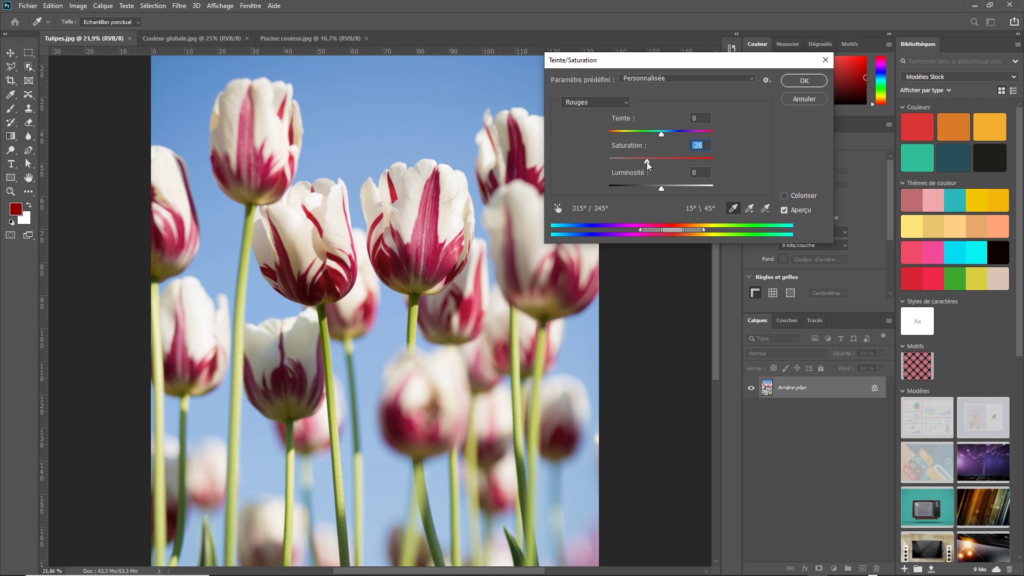
{"action": "mouse_move", "coordinate": [648, 161]}
{"action": "left_mouse_down"}
{"action": "mouse_move", "coordinate": [668, 161]}
{"action": "mouse_move", "coordinate": [647, 162]}
{"action": "left_mouse_up"}
{"action": "mouse_move", "coordinate": [663, 191]}
{"action": "left_mouse_down"}
{"action": "mouse_move", "coordinate": [683, 191]}
{"action": "mouse_move", "coordinate": [633, 192]}
{"action": "mouse_move", "coordinate": [659, 191]}
{"action": "left_mouse_up"}
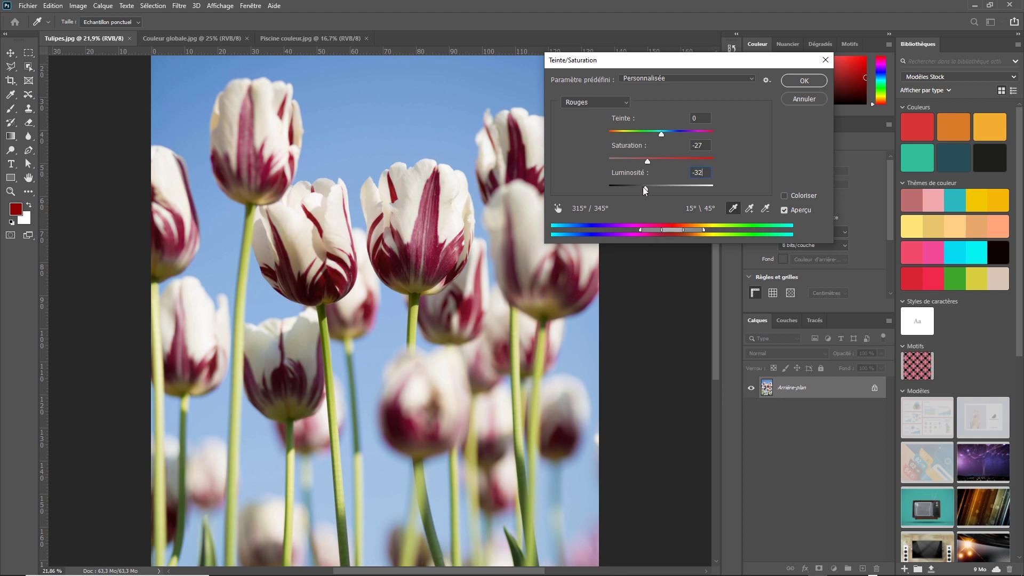
{"action": "mouse_move", "coordinate": [638, 191]}
{"action": "left_mouse_down"}
{"action": "mouse_move", "coordinate": [675, 191]}
{"action": "mouse_move", "coordinate": [609, 189]}
{"action": "mouse_move", "coordinate": [719, 193]}
{"action": "mouse_move", "coordinate": [638, 187]}
{"action": "left_mouse_up"}
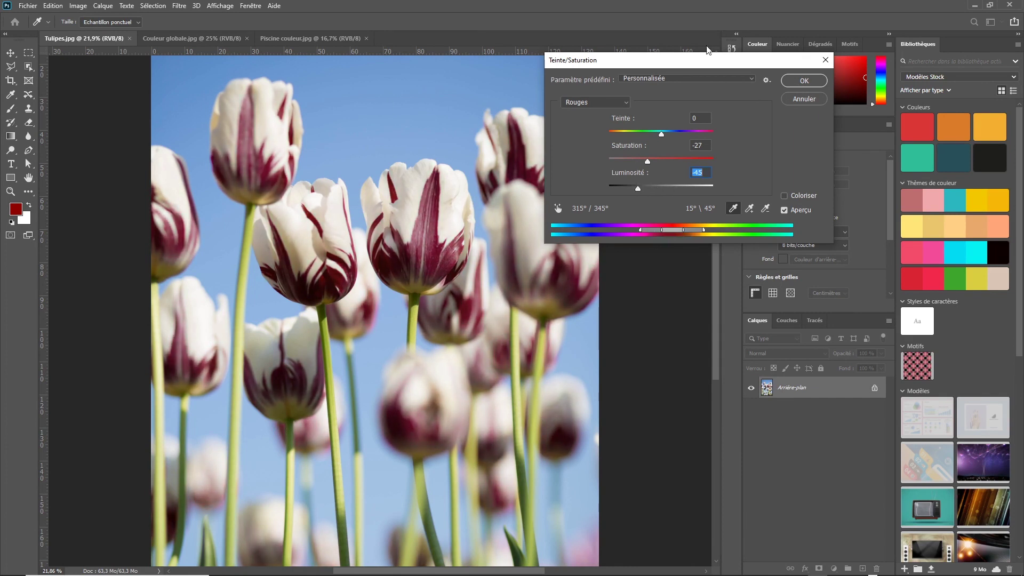
{"action": "left_click", "coordinate": [804, 99]}
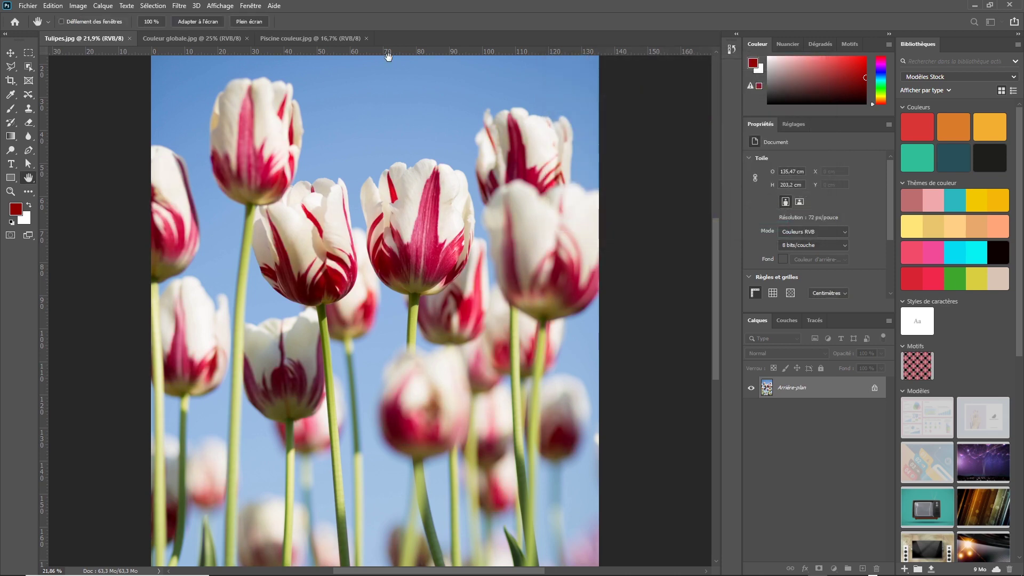
Open the Teinte/Saturation adjustment for Couleur globale.jpg, keeping the Global colour range and placing the dialog off the mountains.
{"action": "left_click", "coordinate": [196, 39]}
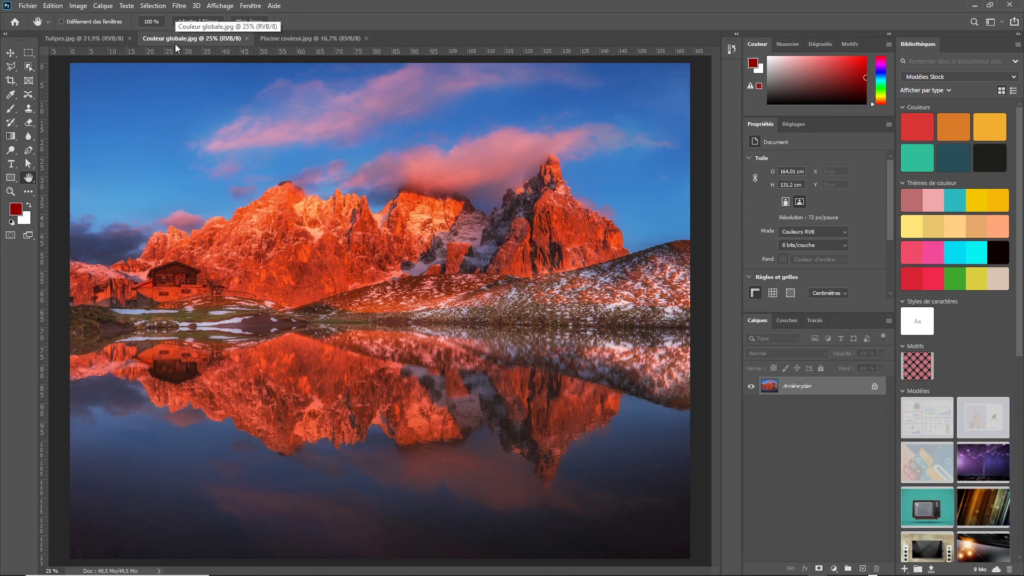
{"action": "left_click", "coordinate": [78, 6]}
{"action": "mouse_move", "coordinate": [90, 35]}
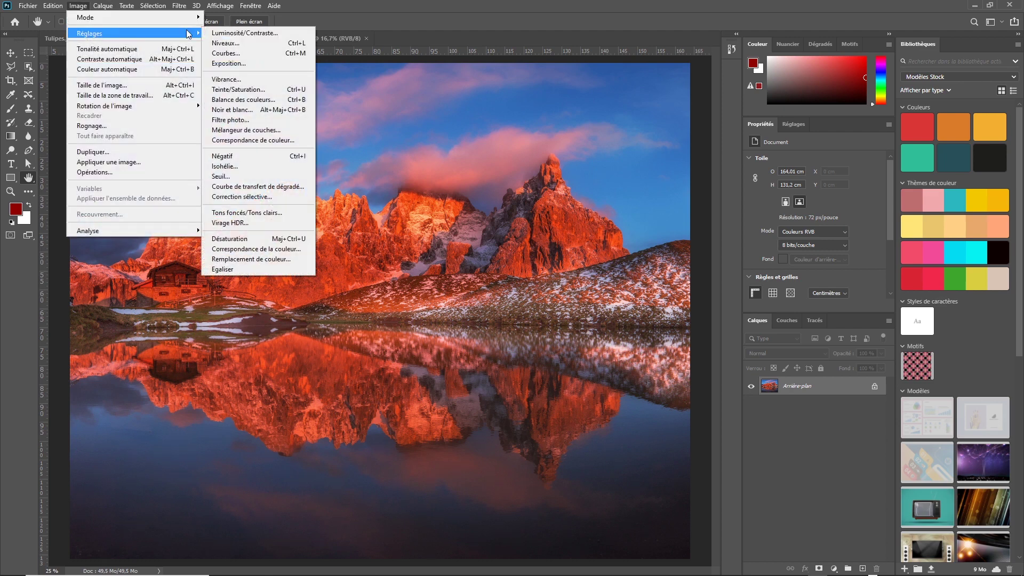
{"action": "left_click", "coordinate": [280, 93]}
{"action": "left_click_drag", "start_coordinate": [634, 66], "coordinate": [644, 64]}
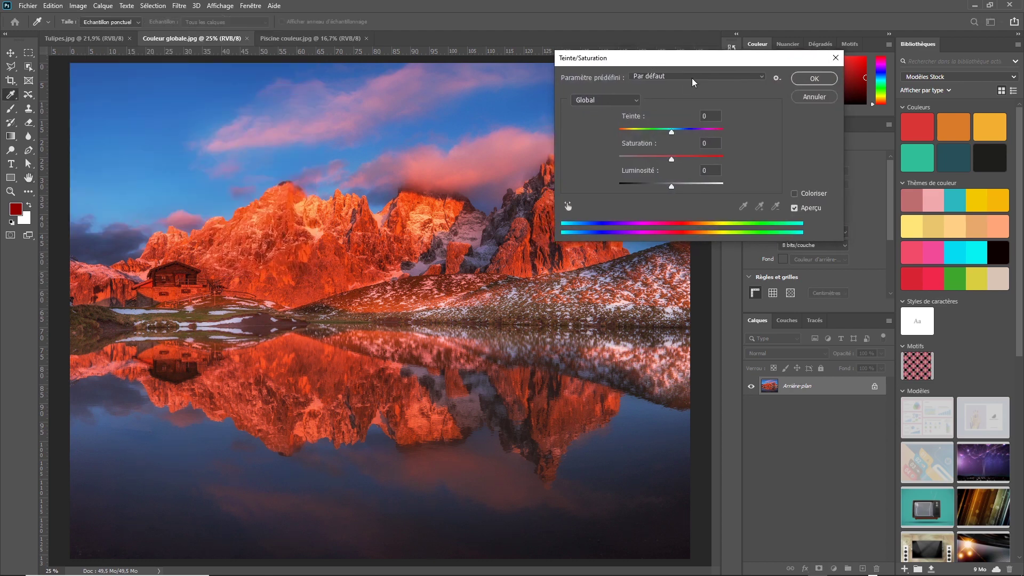
{"action": "left_click", "coordinate": [637, 101]}
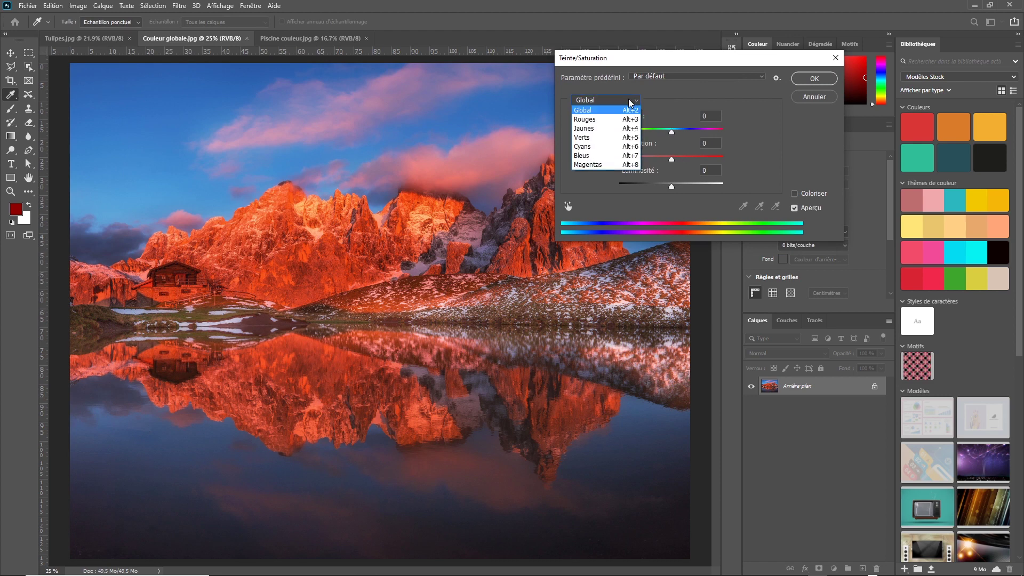
{"action": "left_click", "coordinate": [667, 97]}
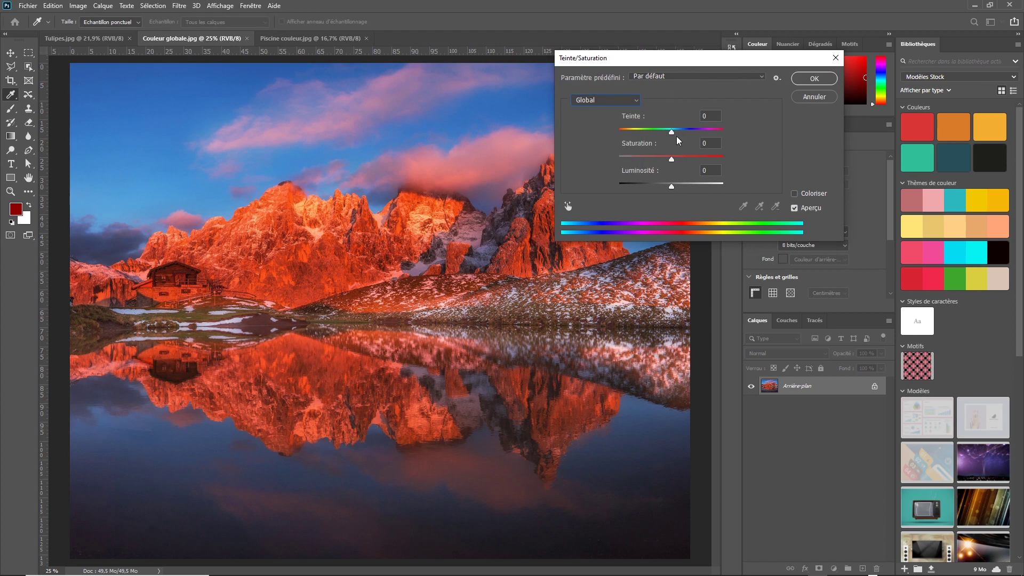
Try a global saturation change on the mountain photo, vary the Rouges range's luminosity and saturation, including saturation -34, and cancel the adjustment.
{"action": "mouse_move", "coordinate": [672, 159]}
{"action": "left_mouse_down"}
{"action": "mouse_move", "coordinate": [621, 162]}
{"action": "mouse_move", "coordinate": [702, 160]}
{"action": "mouse_move", "coordinate": [674, 162]}
{"action": "mouse_move", "coordinate": [681, 163]}
{"action": "left_mouse_up"}
{"action": "left_click", "coordinate": [637, 104]}
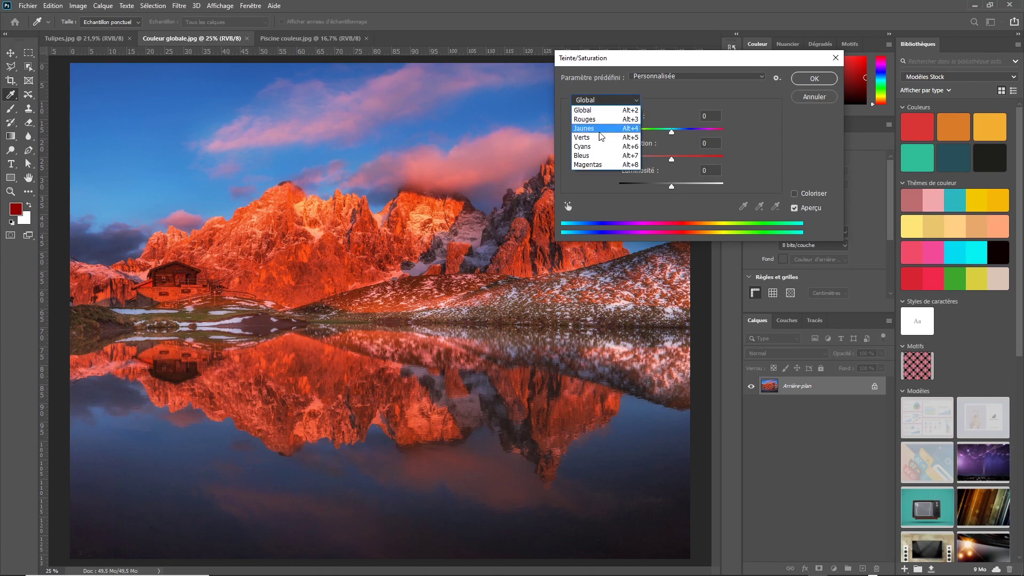
{"action": "left_click", "coordinate": [607, 120]}
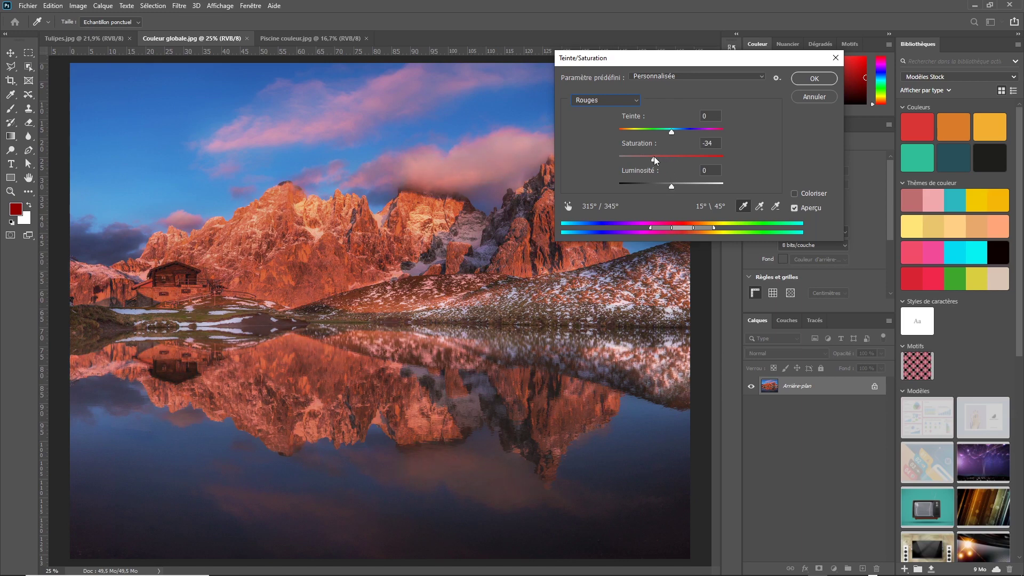
{"action": "left_click_drag", "start_coordinate": [655, 160], "coordinate": [675, 194]}
{"action": "mouse_move", "coordinate": [673, 187]}
{"action": "left_mouse_down"}
{"action": "mouse_move", "coordinate": [683, 187]}
{"action": "mouse_move", "coordinate": [673, 187]}
{"action": "left_mouse_up"}
{"action": "mouse_move", "coordinate": [664, 160]}
{"action": "left_mouse_down"}
{"action": "mouse_move", "coordinate": [685, 161]}
{"action": "mouse_move", "coordinate": [661, 161]}
{"action": "left_mouse_up"}
{"action": "left_click", "coordinate": [803, 97]}
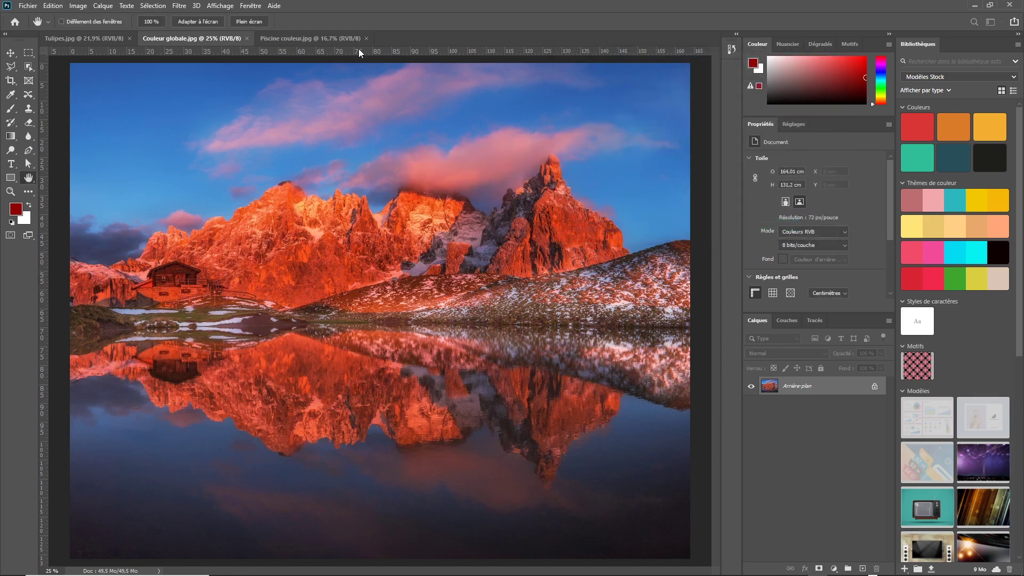
Switch to Piscine couleur.jpg, open its Teinte/Saturation adjustment and move the dialog further off the pool photo.
{"action": "left_click", "coordinate": [313, 39]}
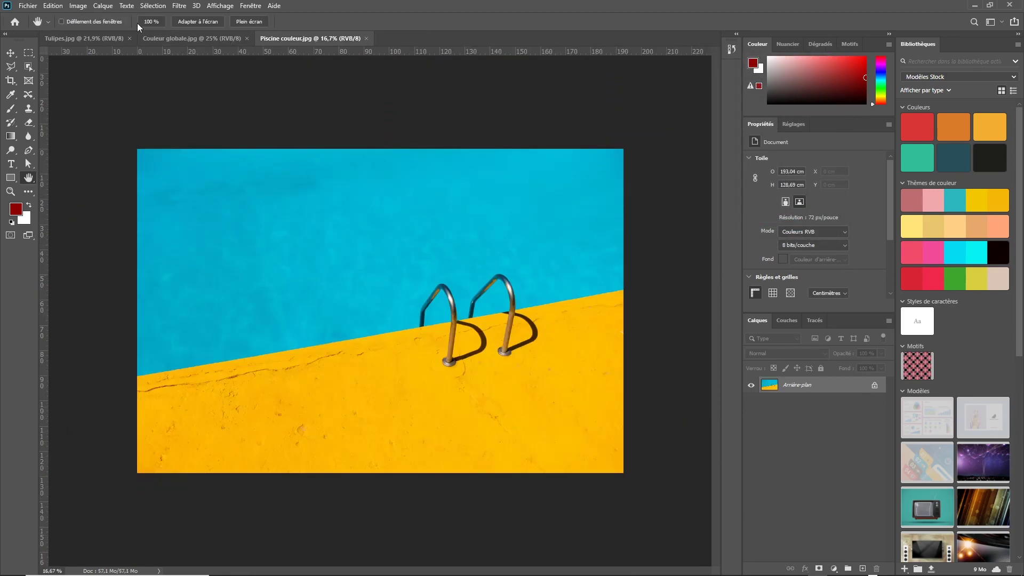
{"action": "left_click", "coordinate": [73, 8]}
{"action": "mouse_move", "coordinate": [134, 33]}
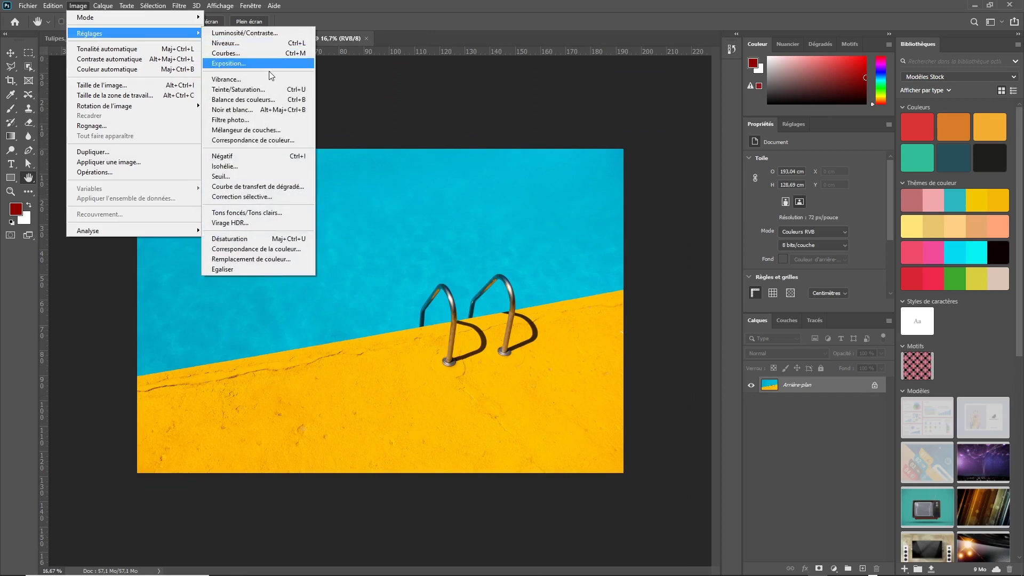
{"action": "left_click", "coordinate": [278, 94]}
{"action": "left_click_drag", "start_coordinate": [629, 60], "coordinate": [647, 60]}
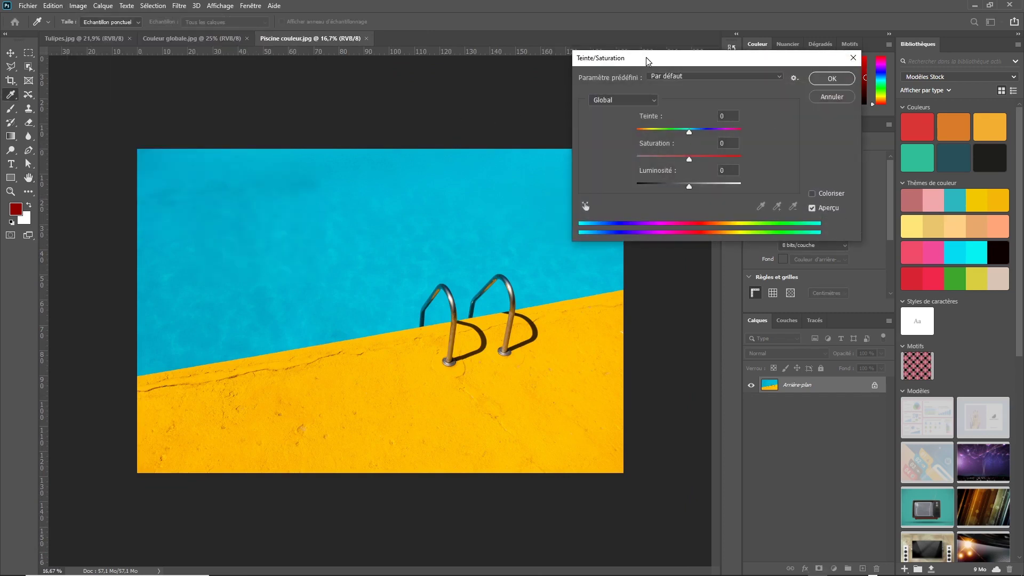
Limit the adjustment to the Cyans range and vary its sliders, ending at saturation +1 and luminosity -1.
{"action": "left_click", "coordinate": [651, 102]}
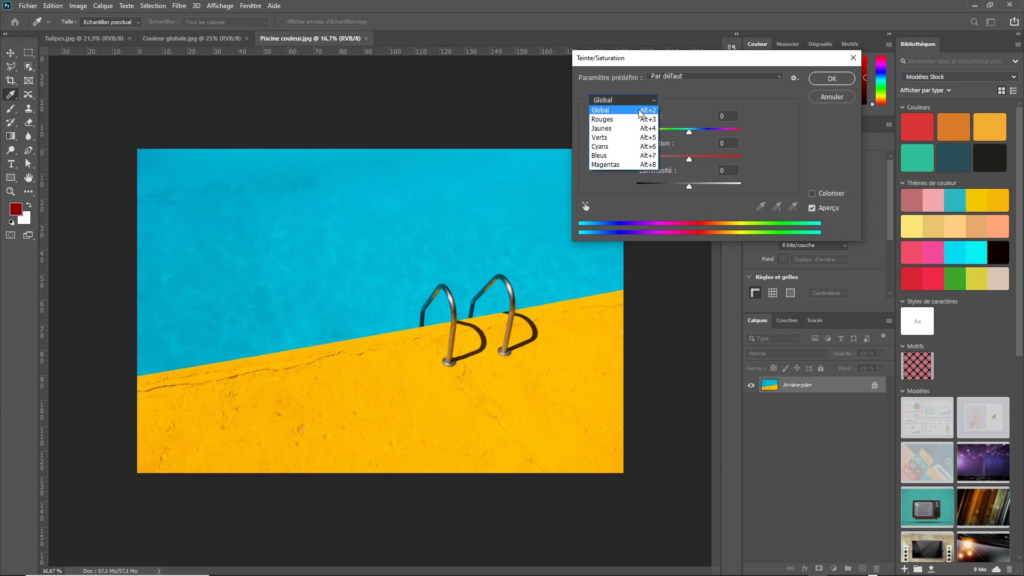
{"action": "left_click", "coordinate": [633, 147]}
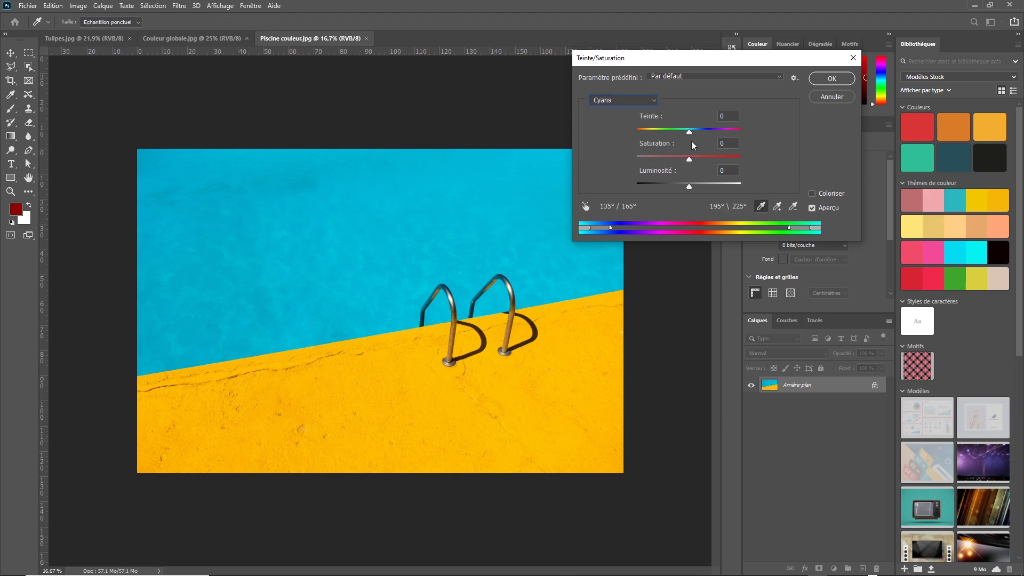
{"action": "left_click_drag", "start_coordinate": [689, 158], "coordinate": [688, 188]}
{"action": "mouse_move", "coordinate": [699, 183]}
{"action": "left_mouse_down"}
{"action": "mouse_move", "coordinate": [678, 184]}
{"action": "mouse_move", "coordinate": [688, 185]}
{"action": "left_mouse_up"}
Reduce the Jaunes range's saturation to -21 and apply the adjustment to the pool photo.
{"action": "left_click", "coordinate": [642, 100]}
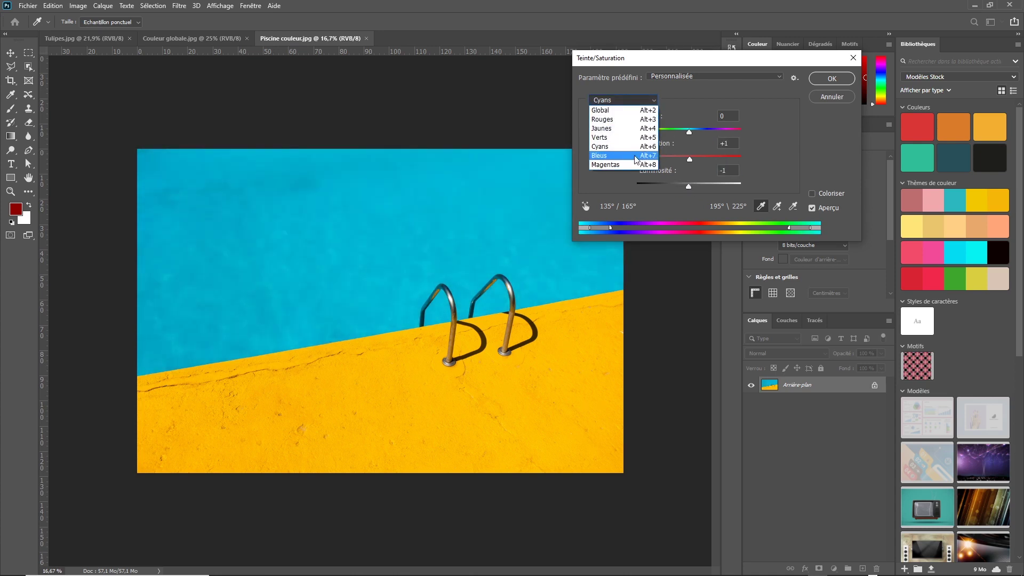
{"action": "left_click", "coordinate": [635, 128]}
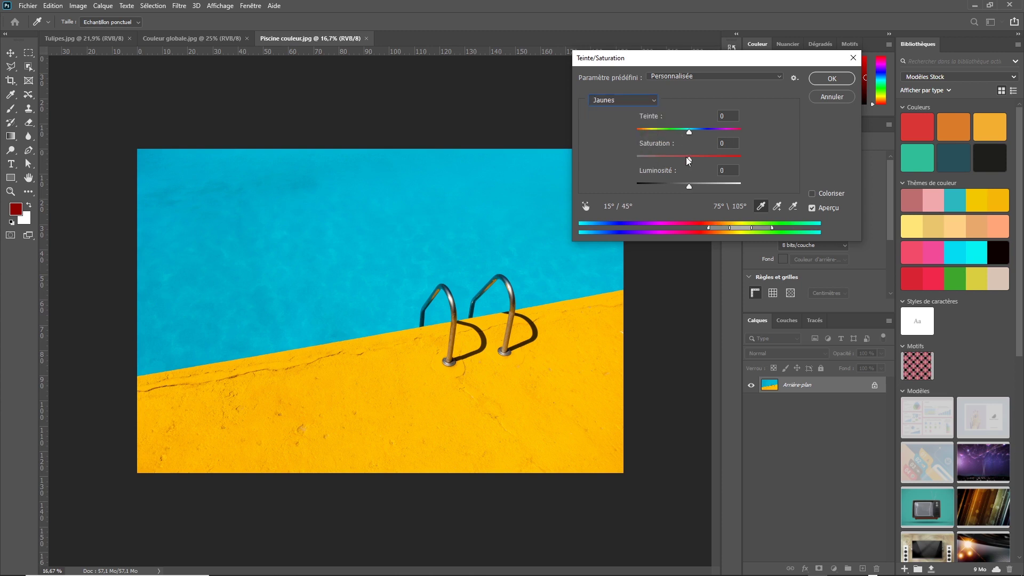
{"action": "left_click_drag", "start_coordinate": [688, 160], "coordinate": [680, 159]}
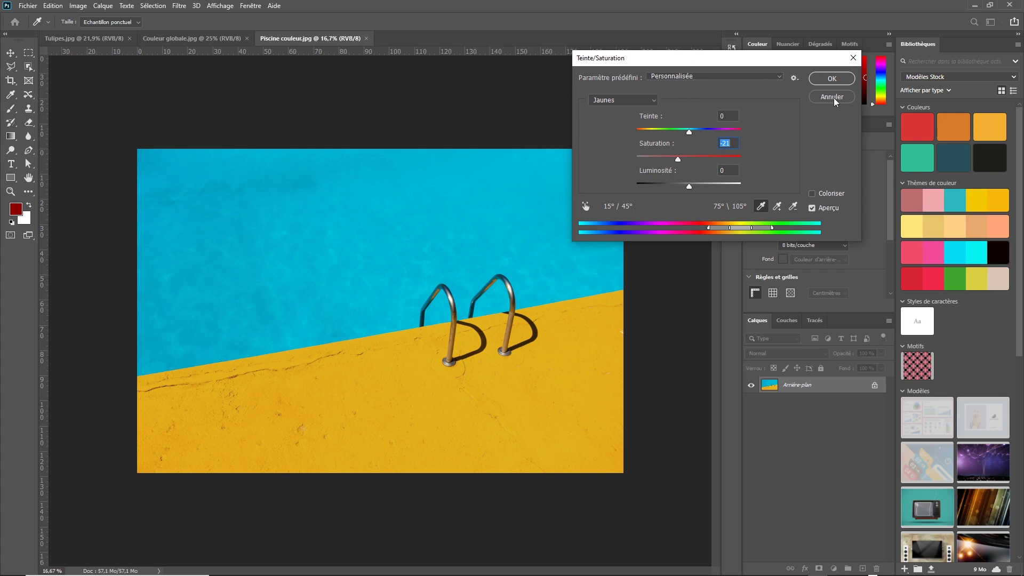
{"action": "left_click", "coordinate": [836, 76]}
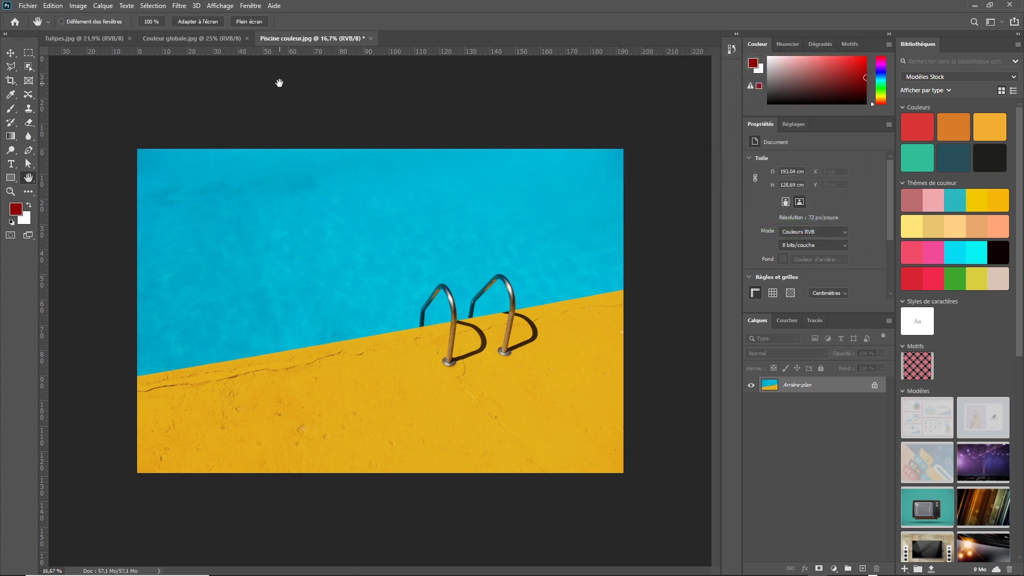